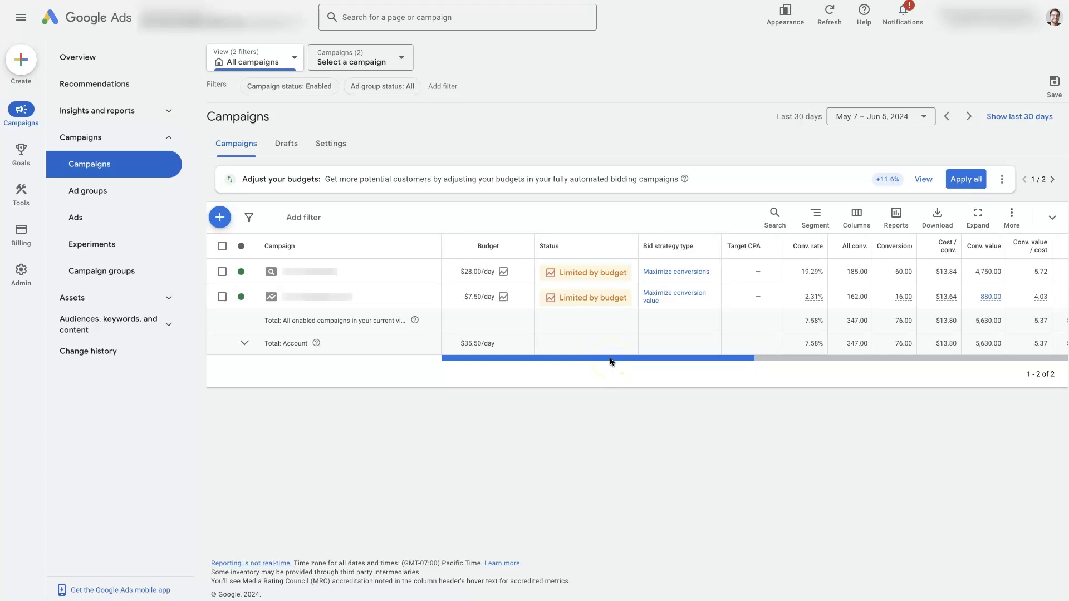
# - Scroll the Campaigns table right to show the Cost, Clicks, Avg. CPC and Impr. columns
pyautogui.moveTo(609, 357); pyautogui.dragTo(699, 357)
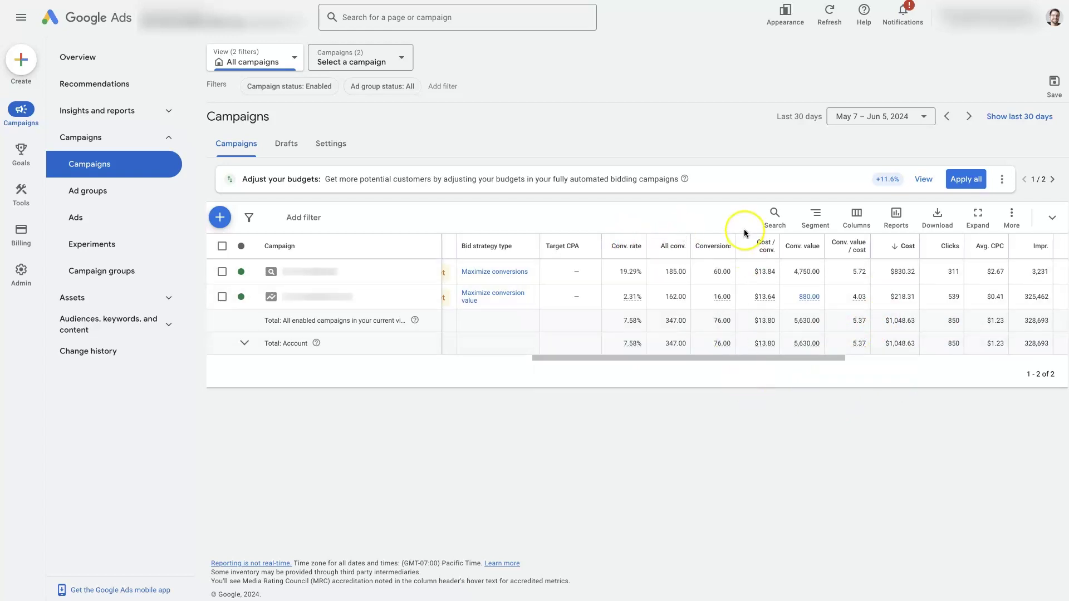
pyautogui.click(855, 217)
# - Tick Phone calls under Call details and move it directly below Conv. rate in the column order
pyautogui.click(860, 252)
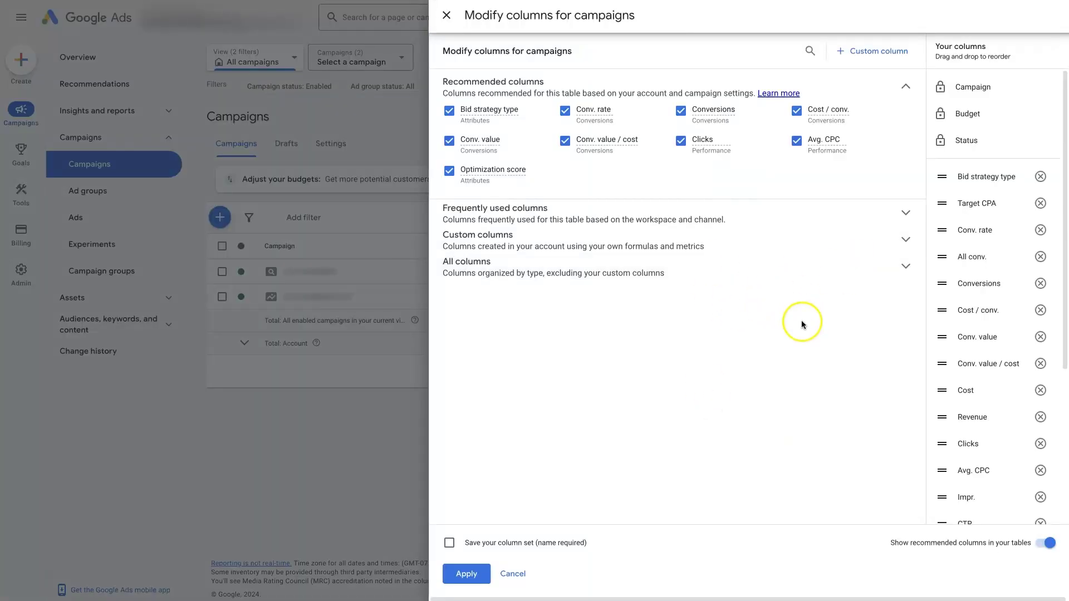
pyautogui.scroll(-5, 991, 334)
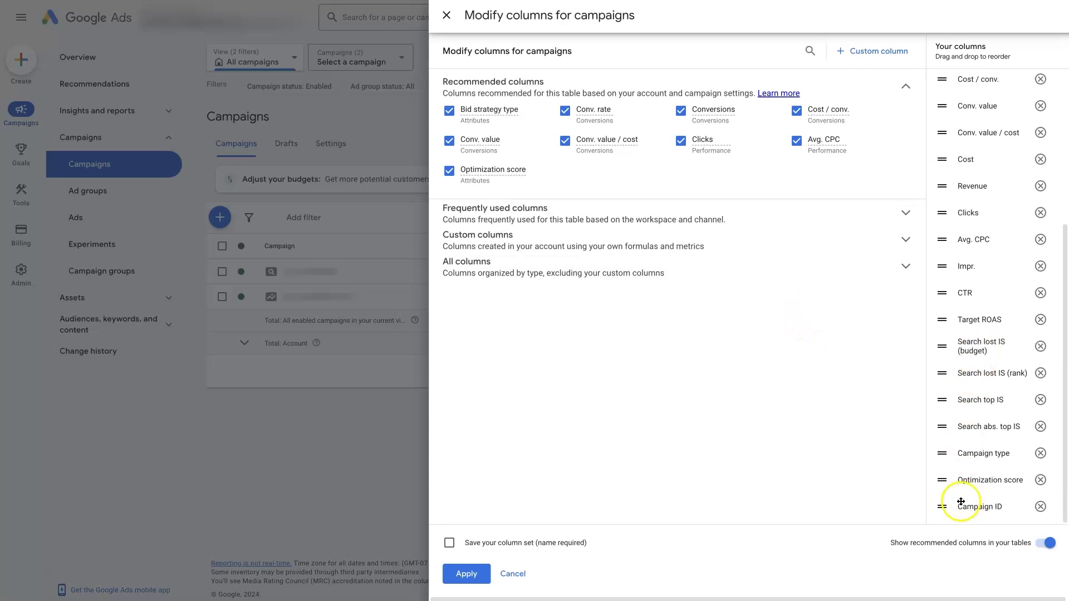
pyautogui.moveTo(942, 293)
pyautogui.mouseDown()
pyautogui.moveTo(959, 473)
pyautogui.moveTo(951, 293)
pyautogui.mouseUp()
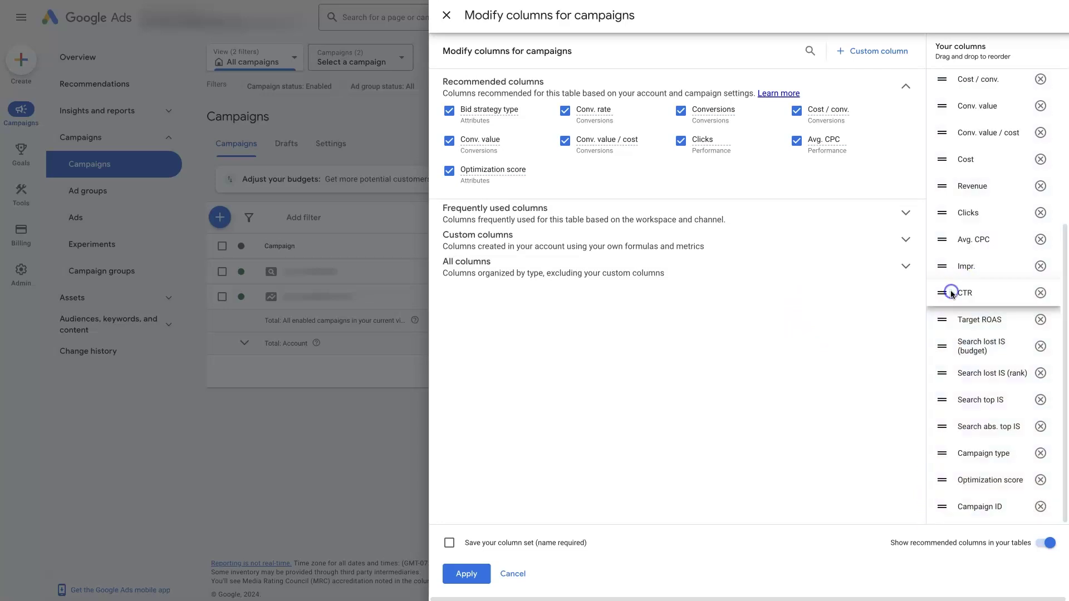
pyautogui.click(905, 267)
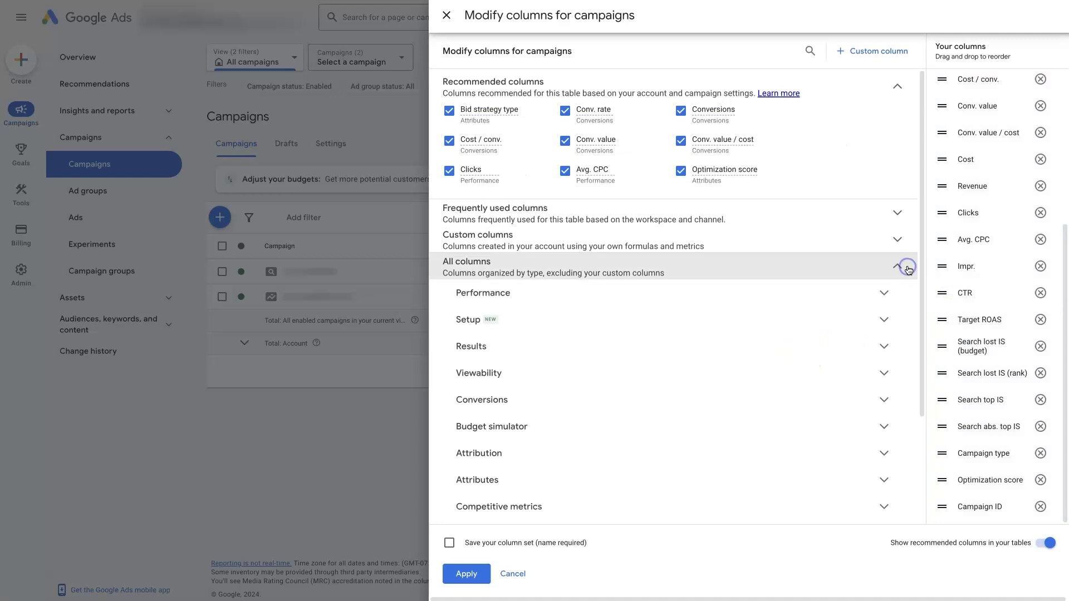
pyautogui.scroll(-3, 735, 345)
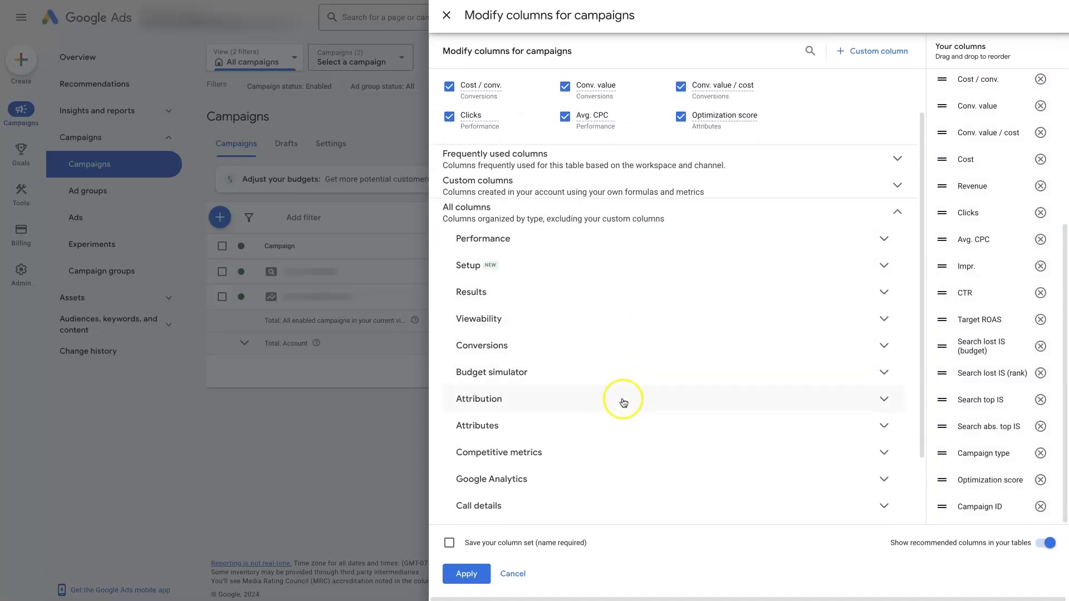
pyautogui.click(884, 421)
pyautogui.scroll(-1, 807, 401)
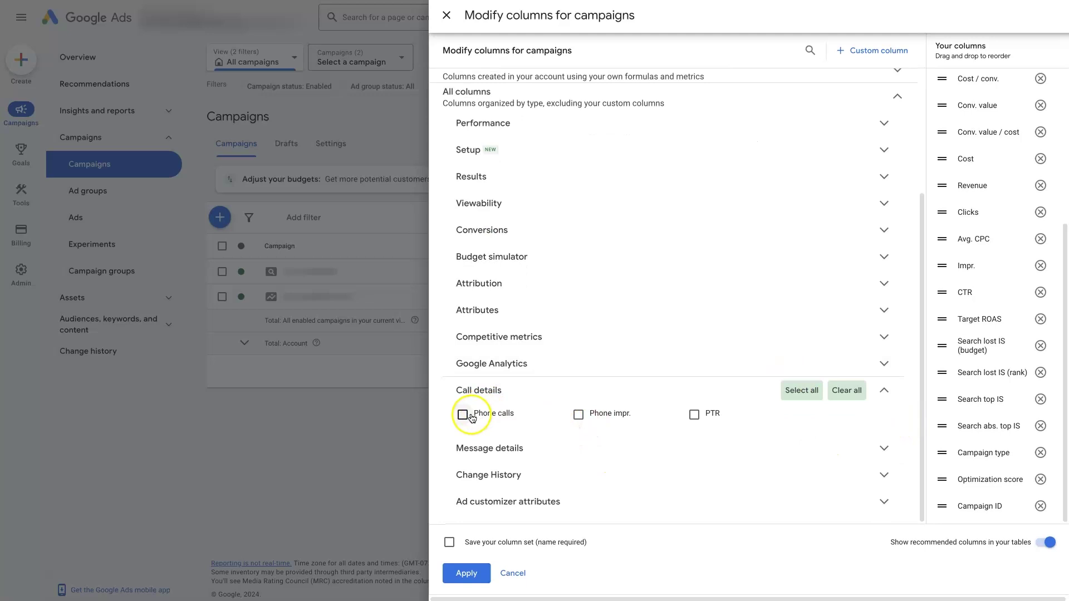
pyautogui.click(463, 414)
pyautogui.scroll(-1, 941, 440)
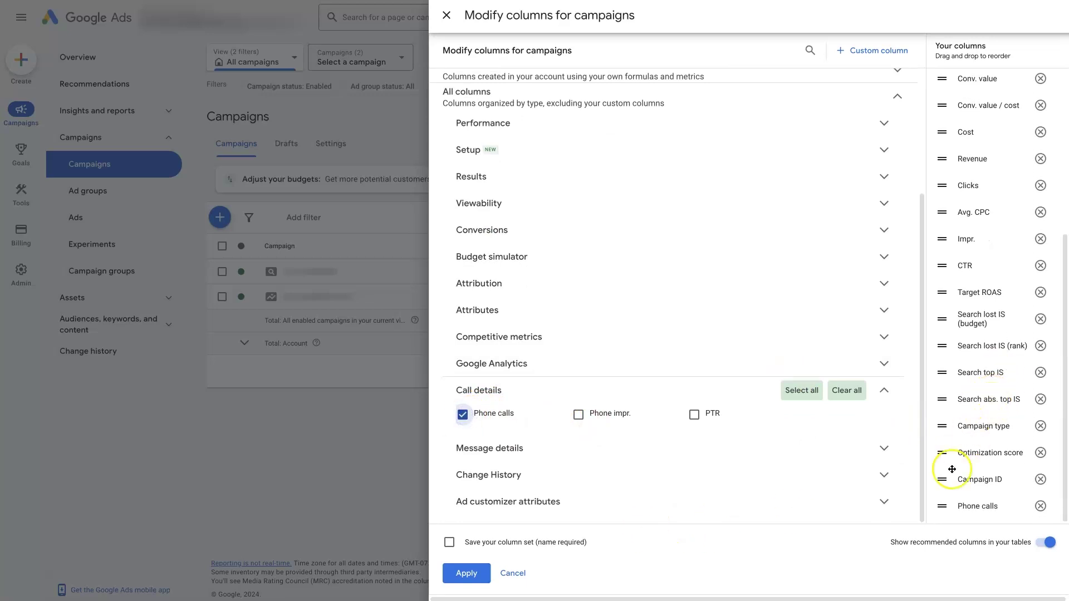
pyautogui.moveTo(942, 503); pyautogui.dragTo(940, 107)
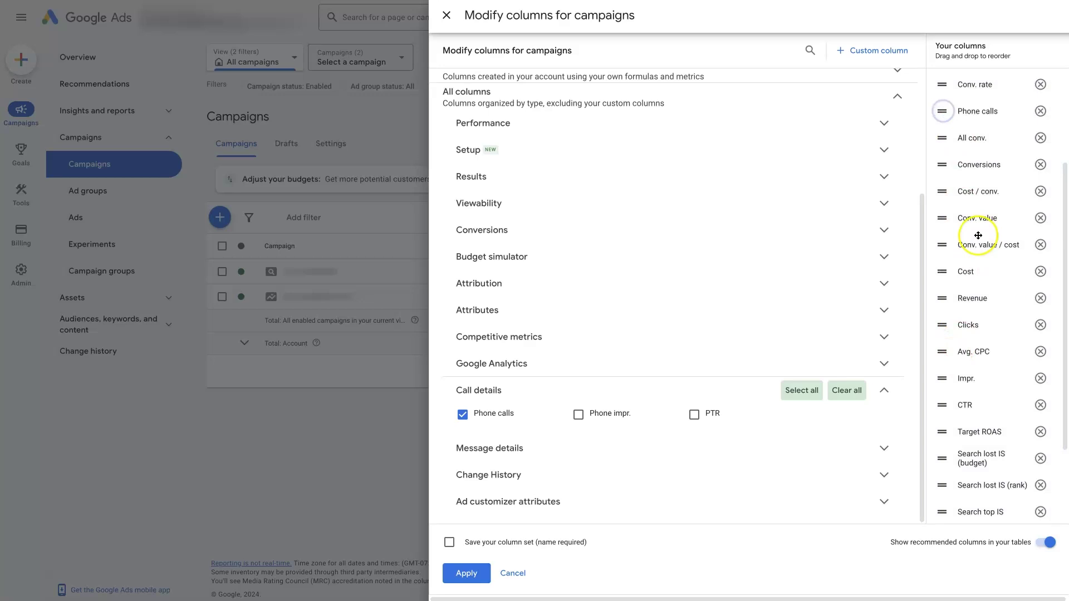
pyautogui.scroll(3, 975, 231)
pyautogui.click(884, 390)
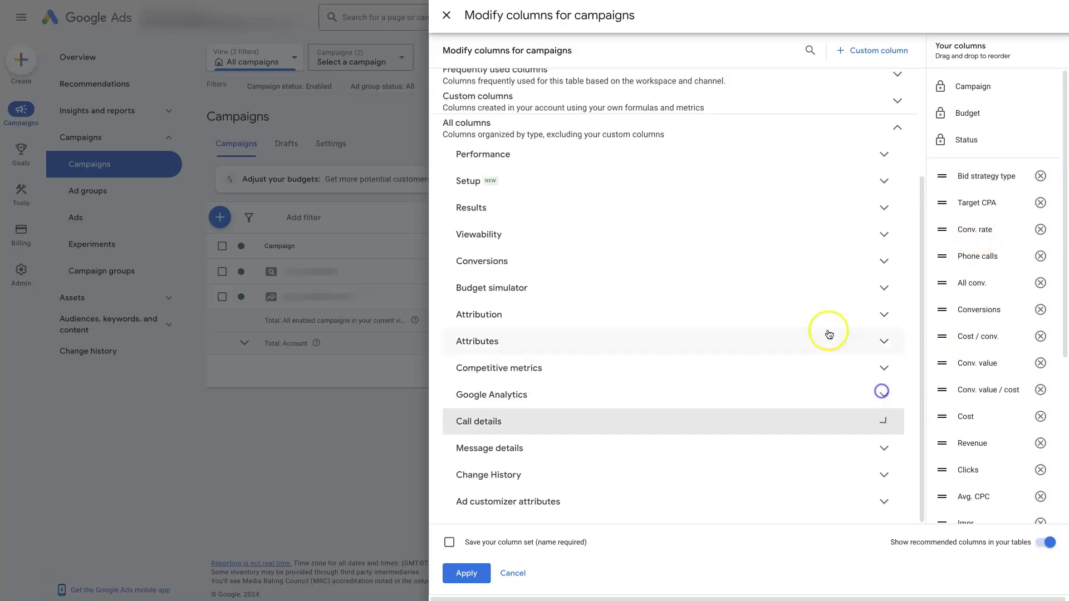
# - Search the columns for 'reve' and remove Revenue from the campaign columns
pyautogui.scroll(3, 828, 334)
pyautogui.click(809, 50)
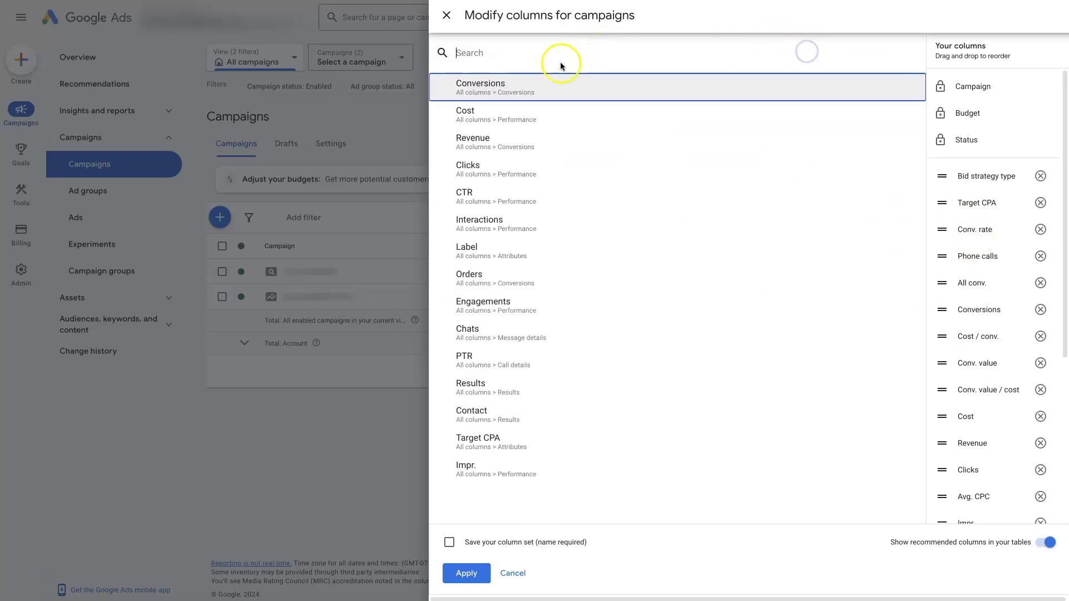
pyautogui.click(522, 56)
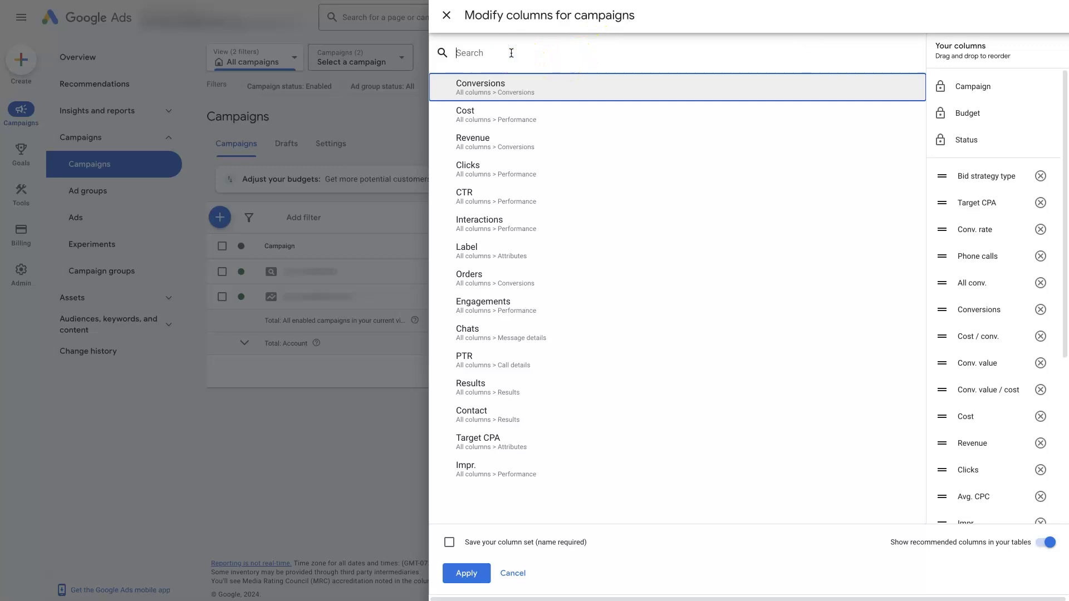
pyautogui.write('renu')
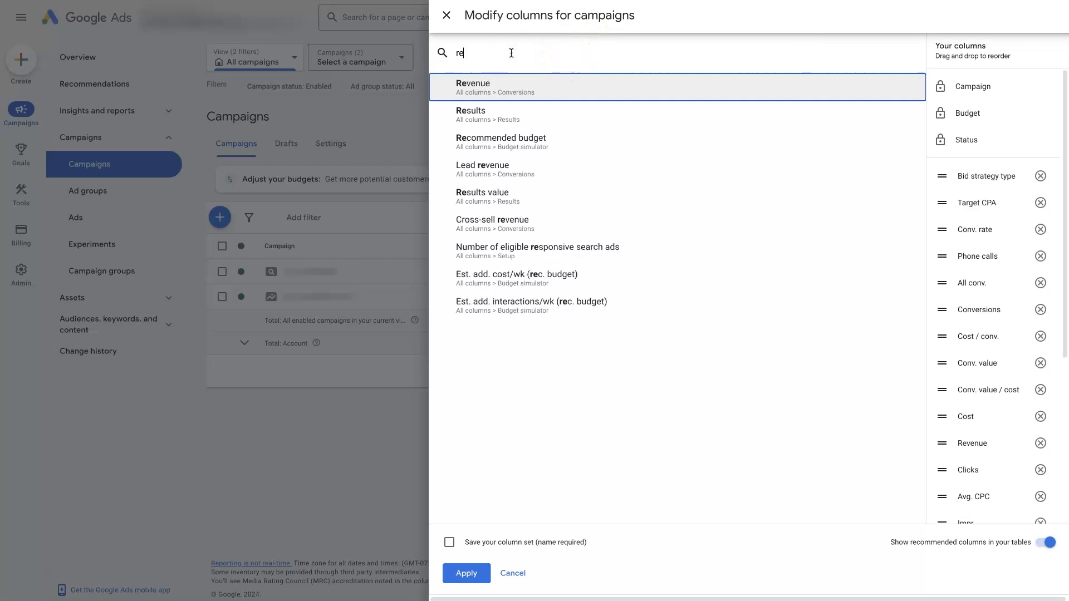
pyautogui.press('BackSpace')
pyautogui.press('BackSpace')
pyautogui.write('ve')
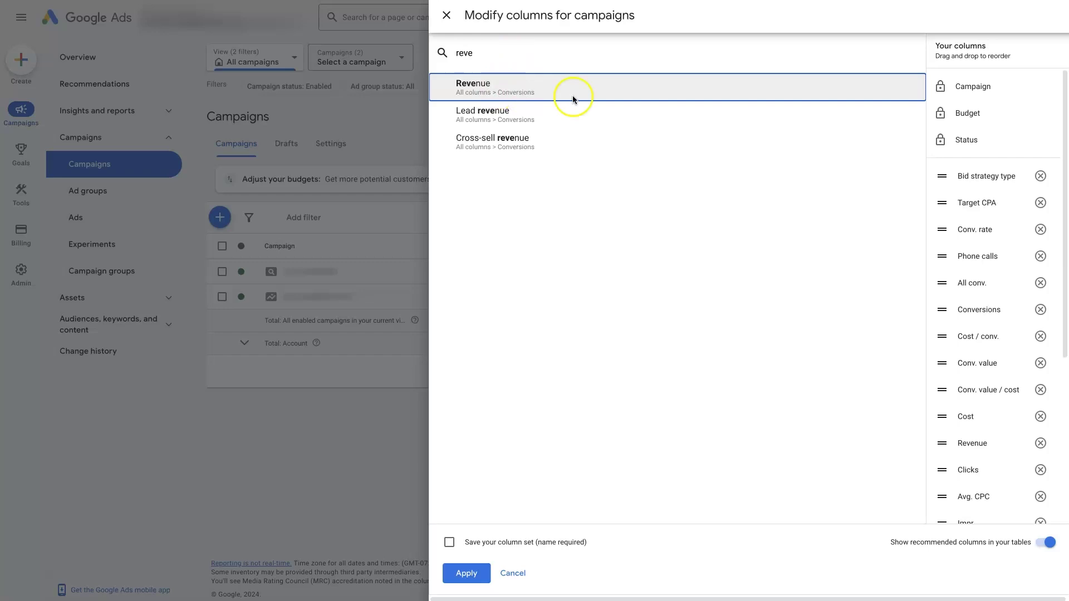
pyautogui.click(1040, 444)
pyautogui.scroll(-4, 980, 345)
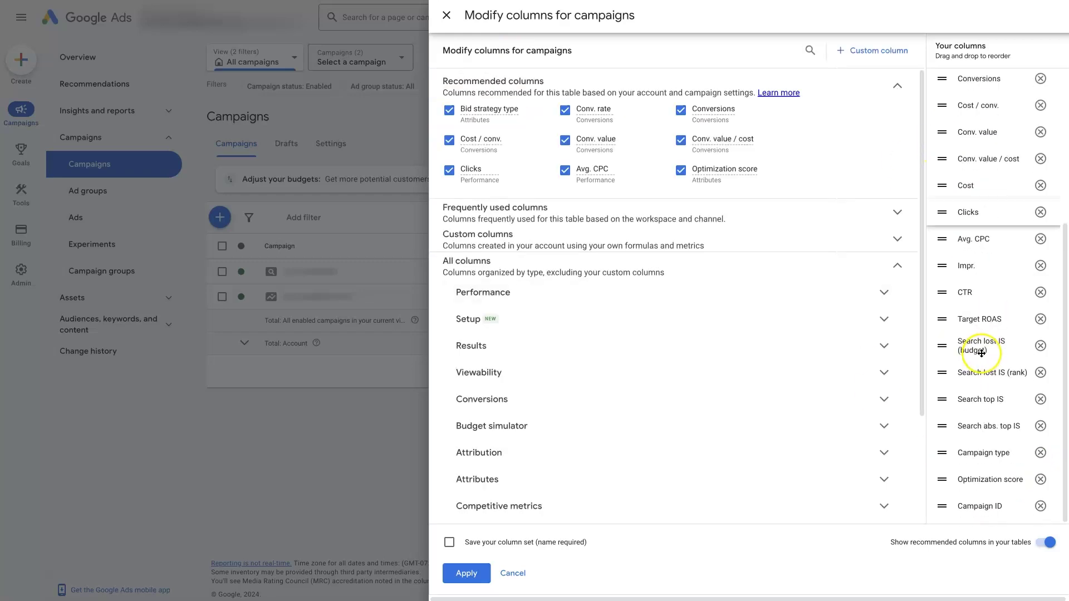
pyautogui.scroll(4, 981, 351)
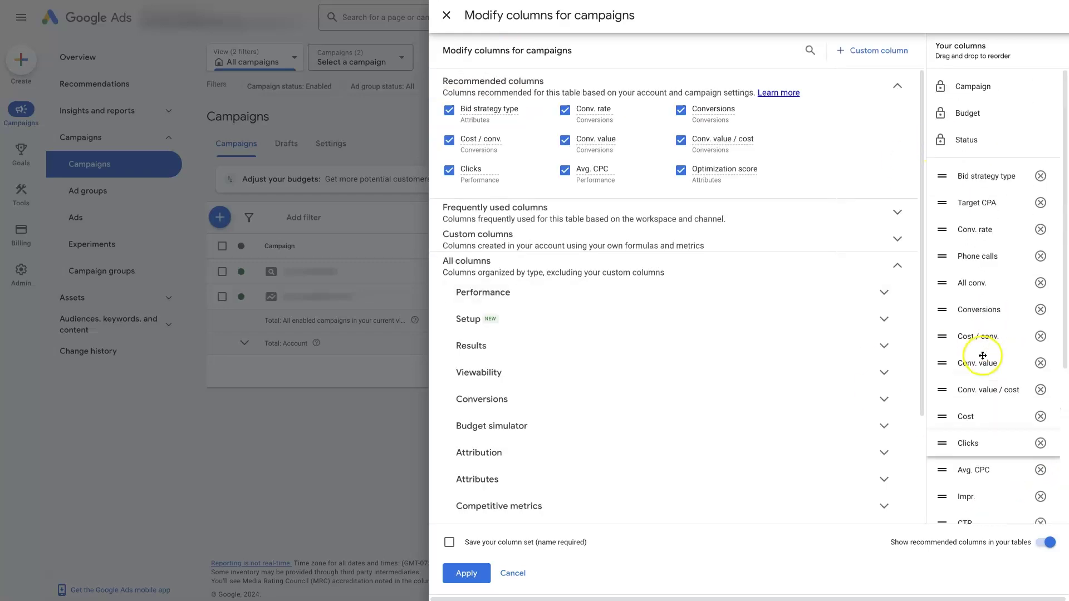
# - Apply the column changes, then scroll the Campaigns table from Phone calls to the impression share columns
pyautogui.click(469, 580)
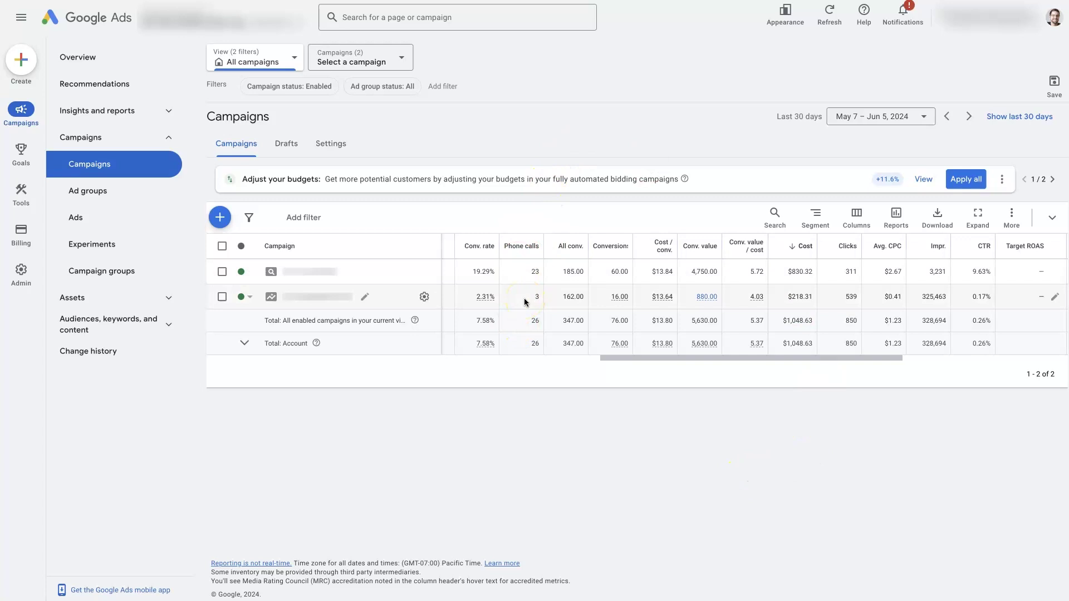
pyautogui.moveTo(649, 357)
pyautogui.mouseDown()
pyautogui.moveTo(539, 365)
pyautogui.moveTo(644, 361)
pyautogui.mouseUp()
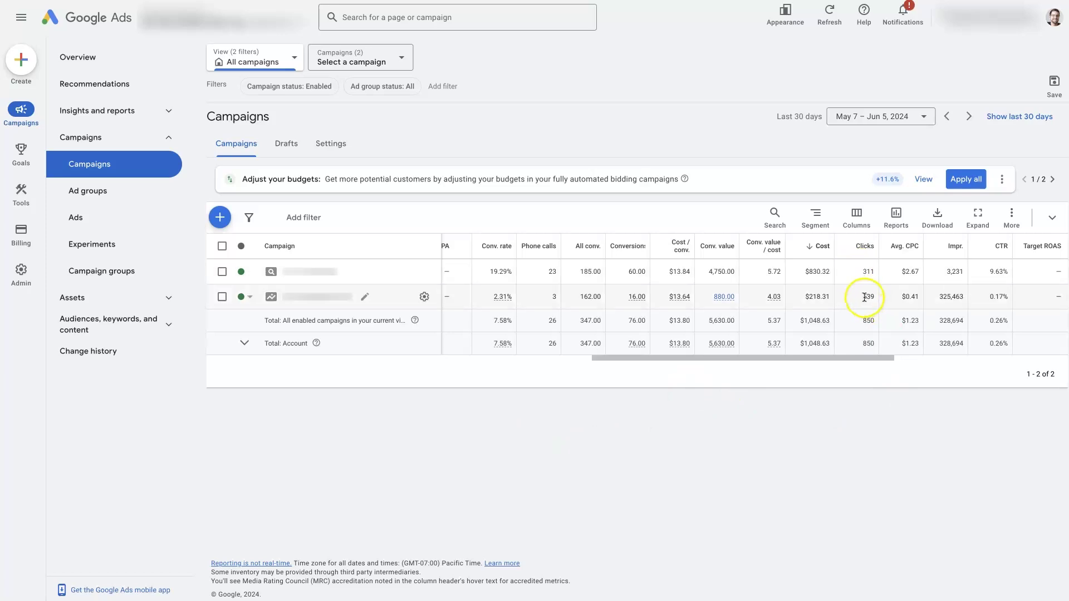
pyautogui.moveTo(699, 358); pyautogui.dragTo(814, 360)
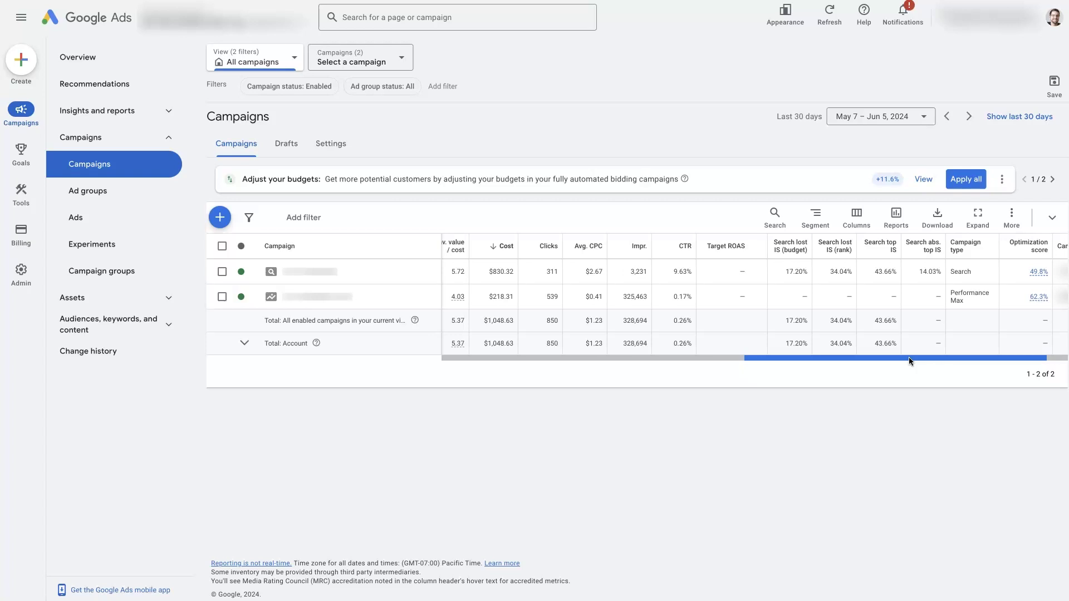
pyautogui.moveTo(909, 358); pyautogui.dragTo(770, 361)
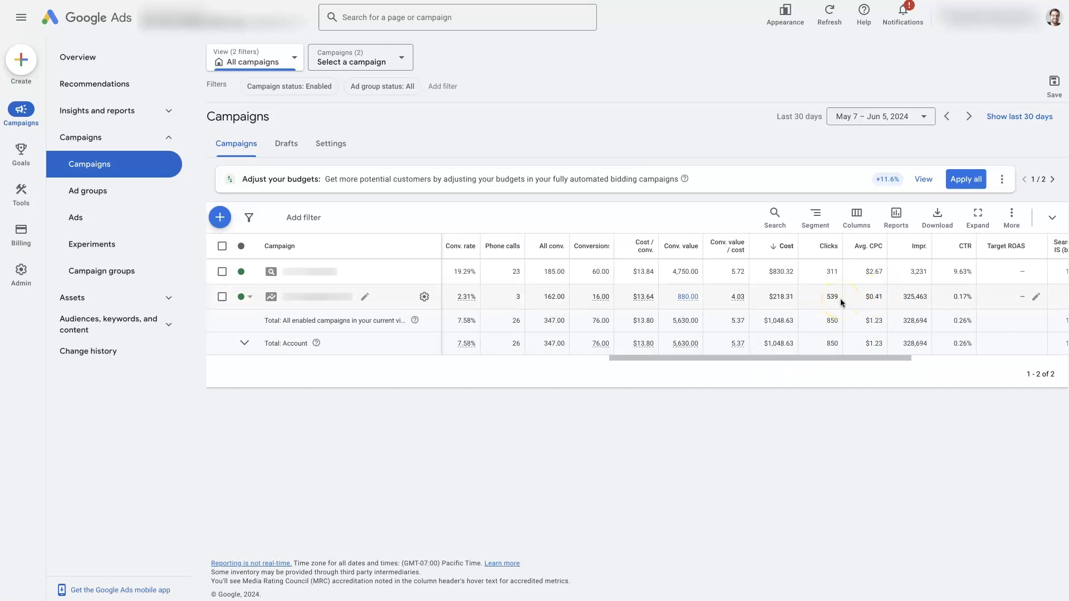
pyautogui.moveTo(763, 359); pyautogui.dragTo(725, 358)
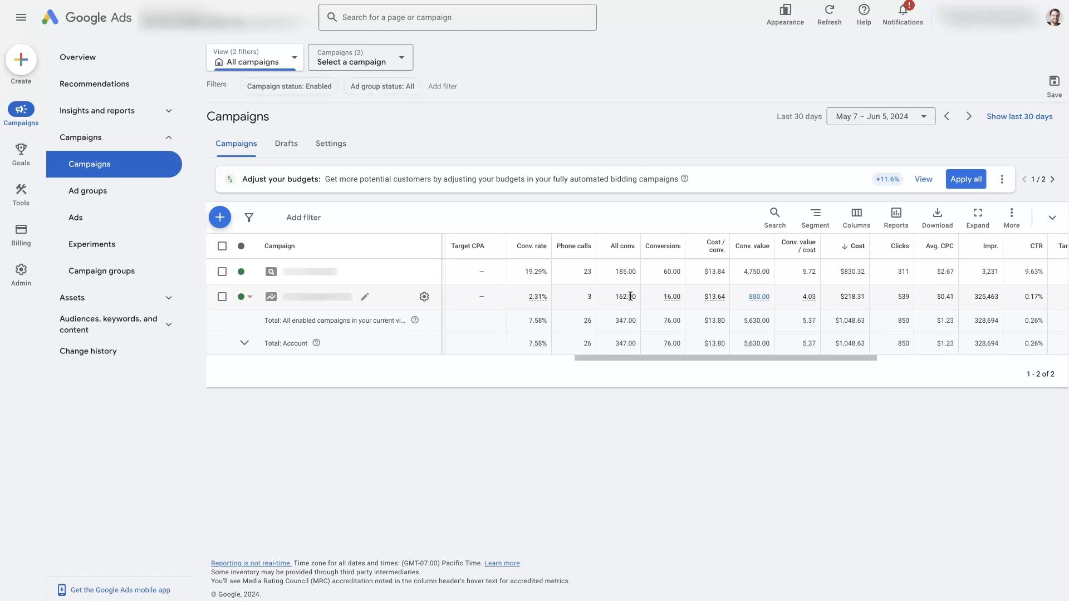
pyautogui.click(649, 285)
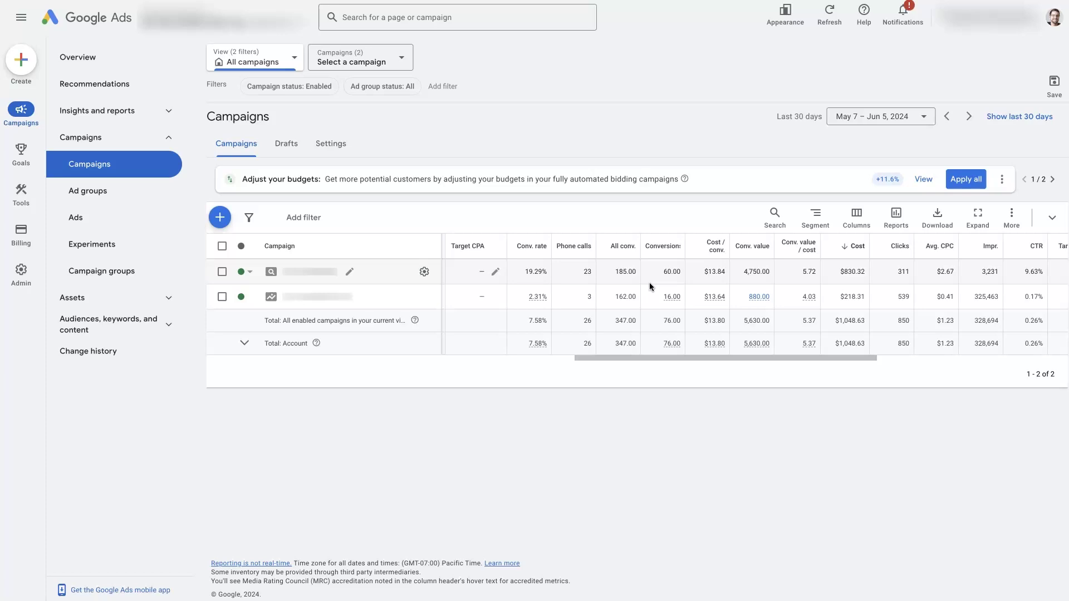
pyautogui.click(651, 283)
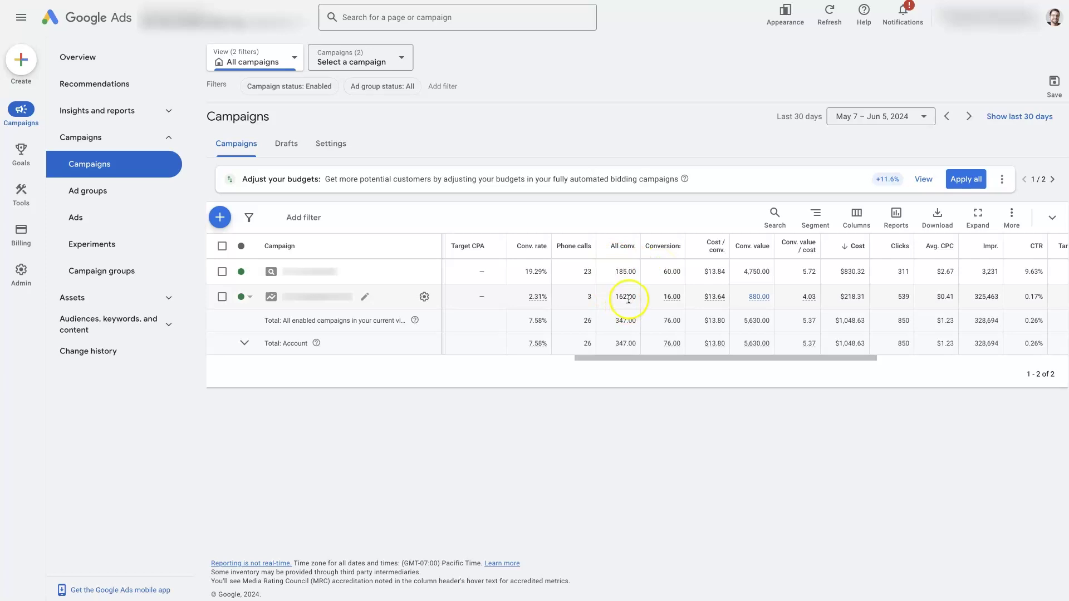
pyautogui.click(823, 216)
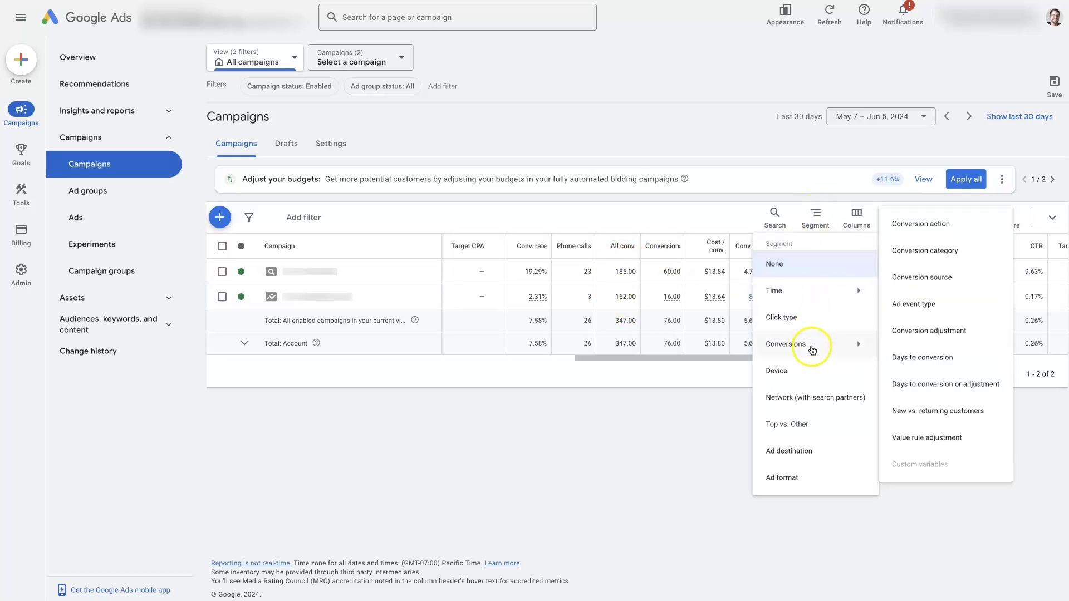
pyautogui.moveTo(867, 347)
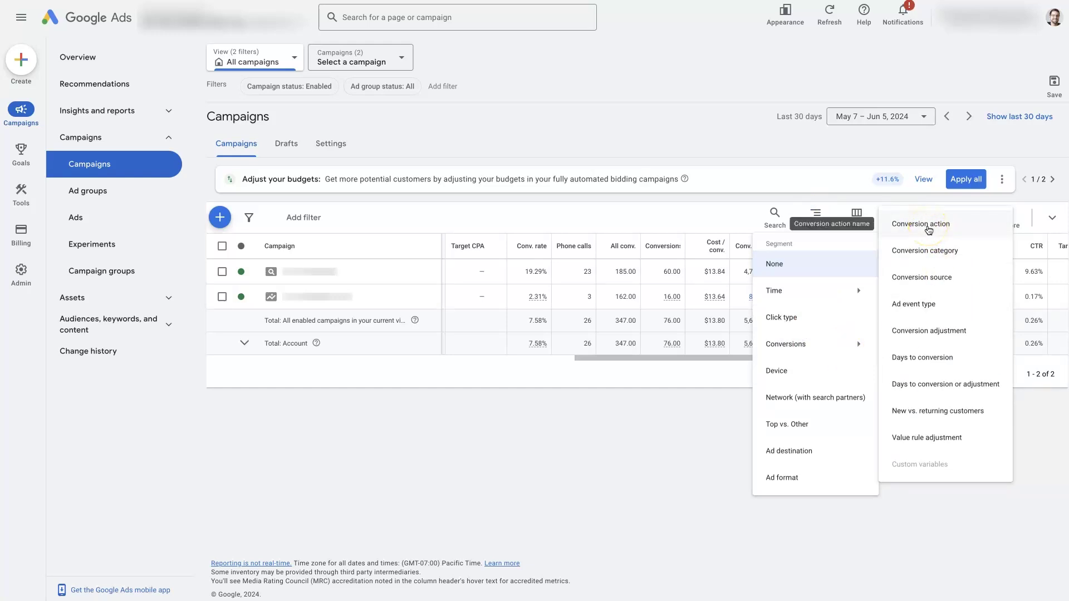
pyautogui.click(692, 432)
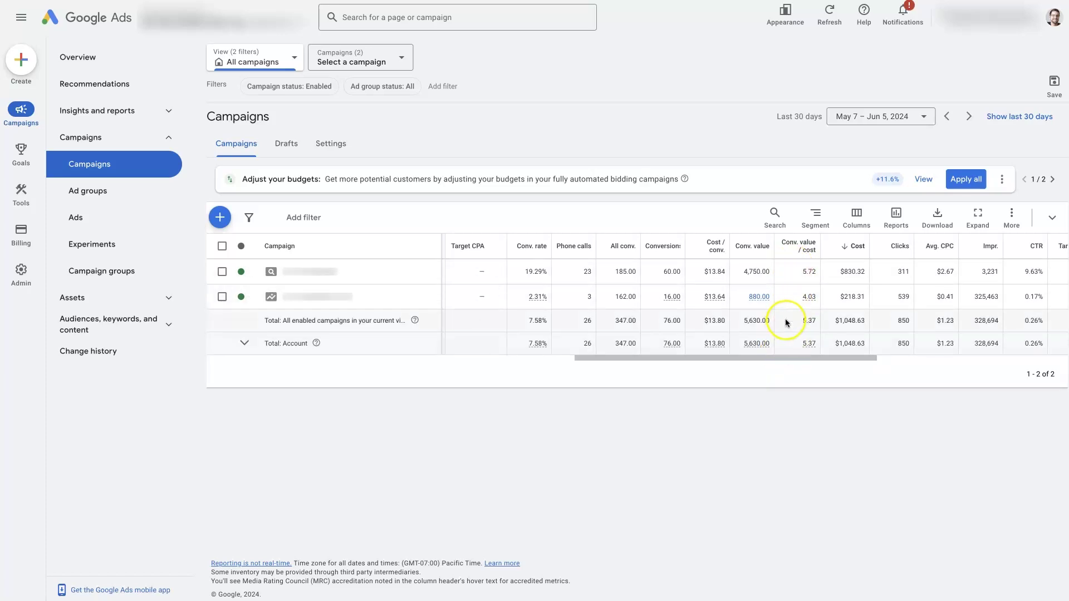
# - Scroll the Campaigns table right to show the Target ROAS, Search lost IS and Search top IS columns
pyautogui.moveTo(763, 359); pyautogui.dragTo(839, 359)
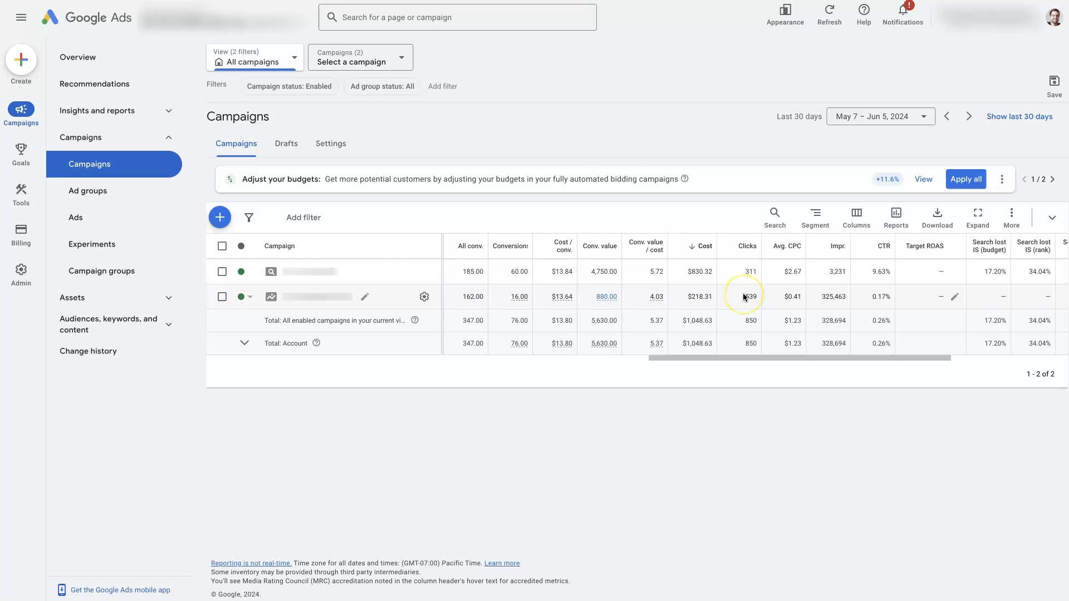
pyautogui.click(777, 297)
pyautogui.click(792, 271)
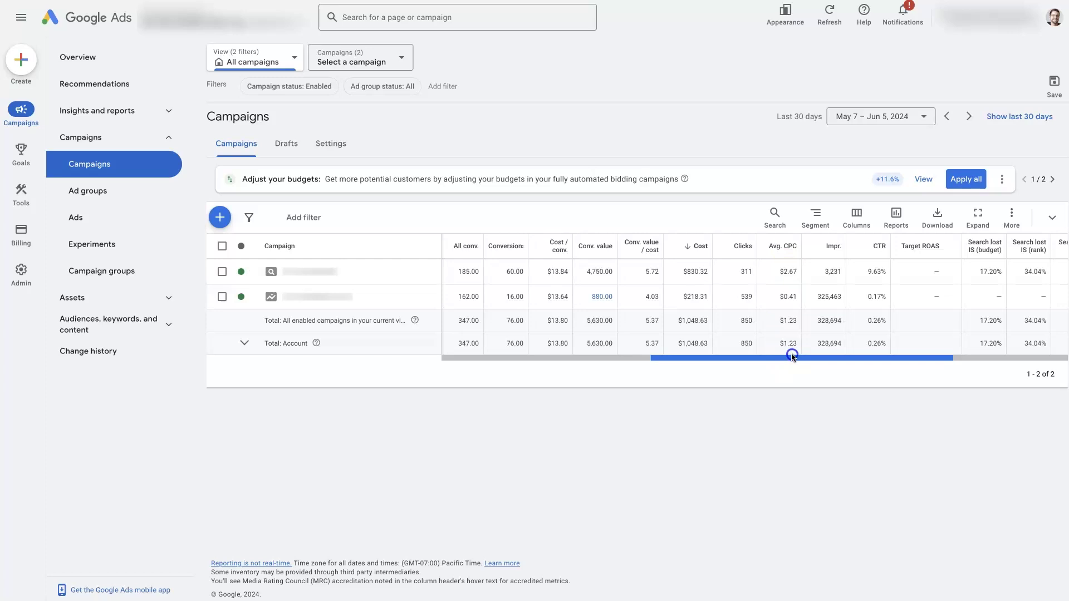
pyautogui.moveTo(793, 357); pyautogui.dragTo(837, 357)
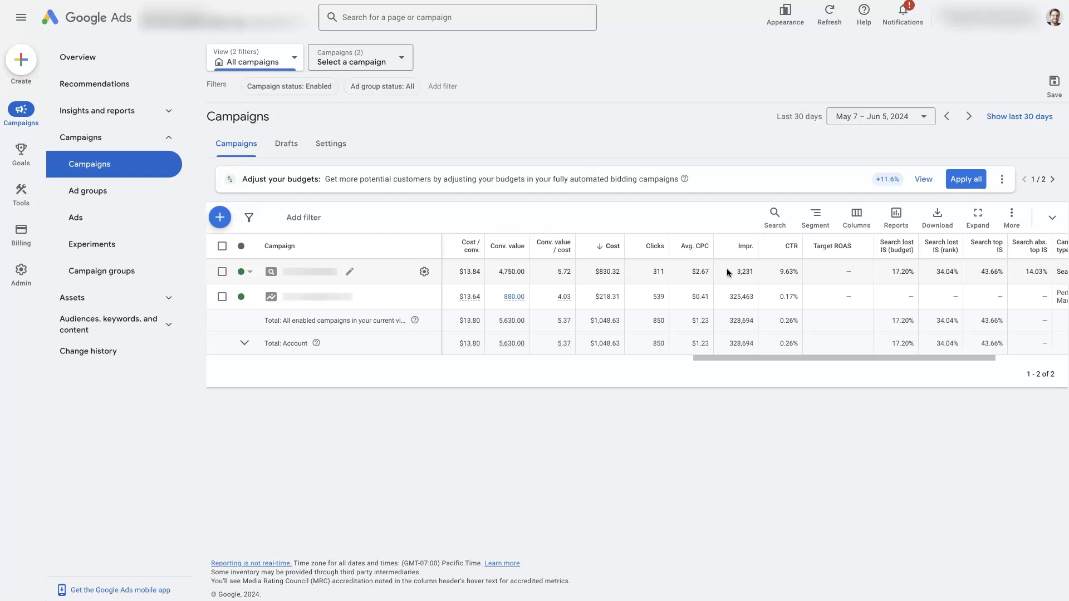
pyautogui.moveTo(727, 270); pyautogui.dragTo(753, 270)
pyautogui.moveTo(738, 299); pyautogui.dragTo(748, 293)
pyautogui.moveTo(790, 358); pyautogui.dragTo(868, 359)
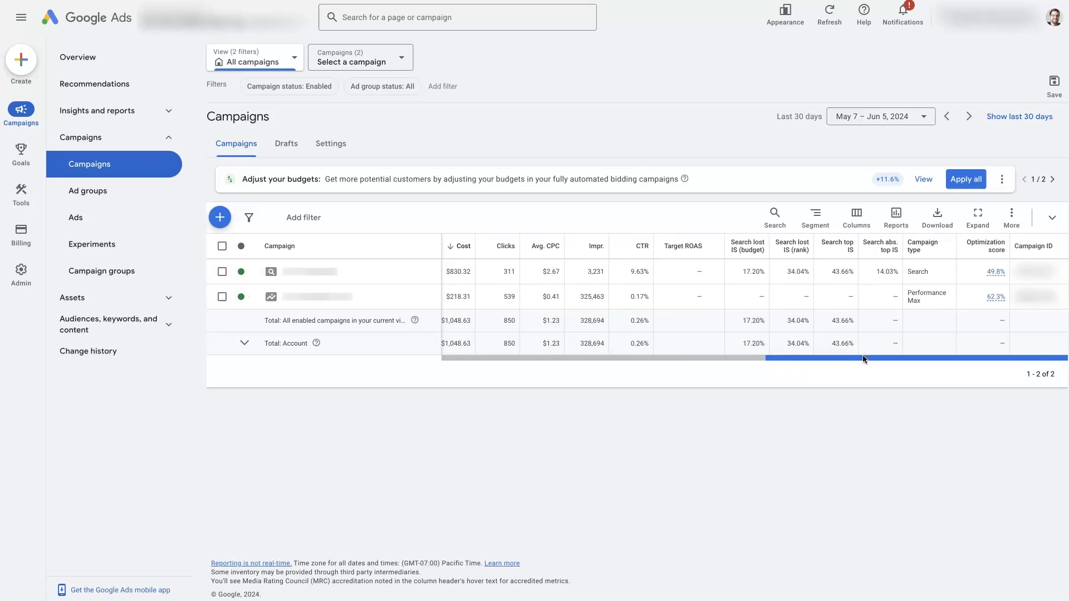
pyautogui.click(778, 443)
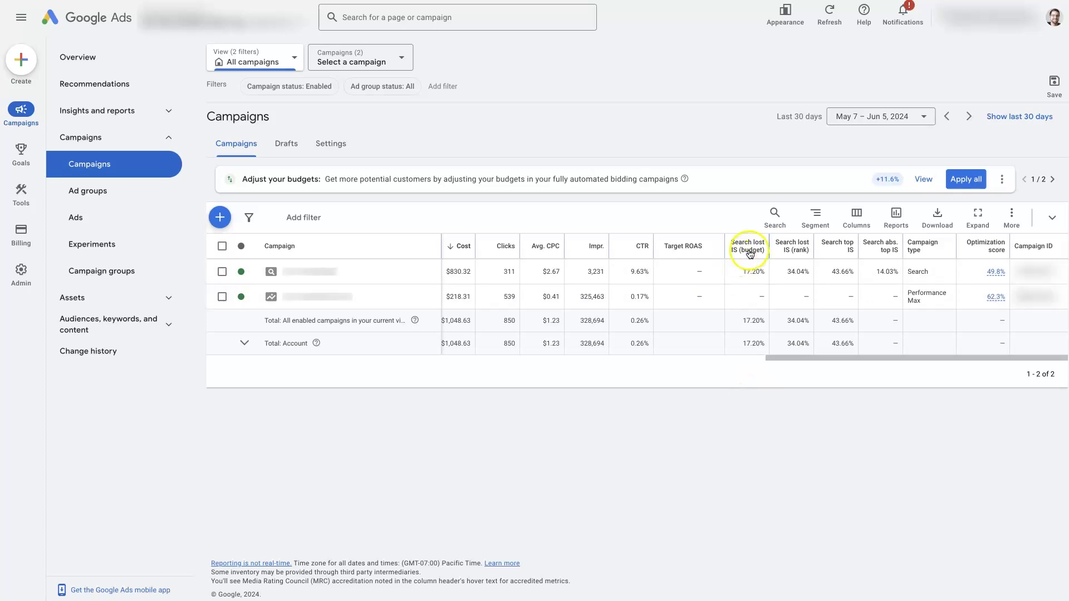
pyautogui.moveTo(746, 254)
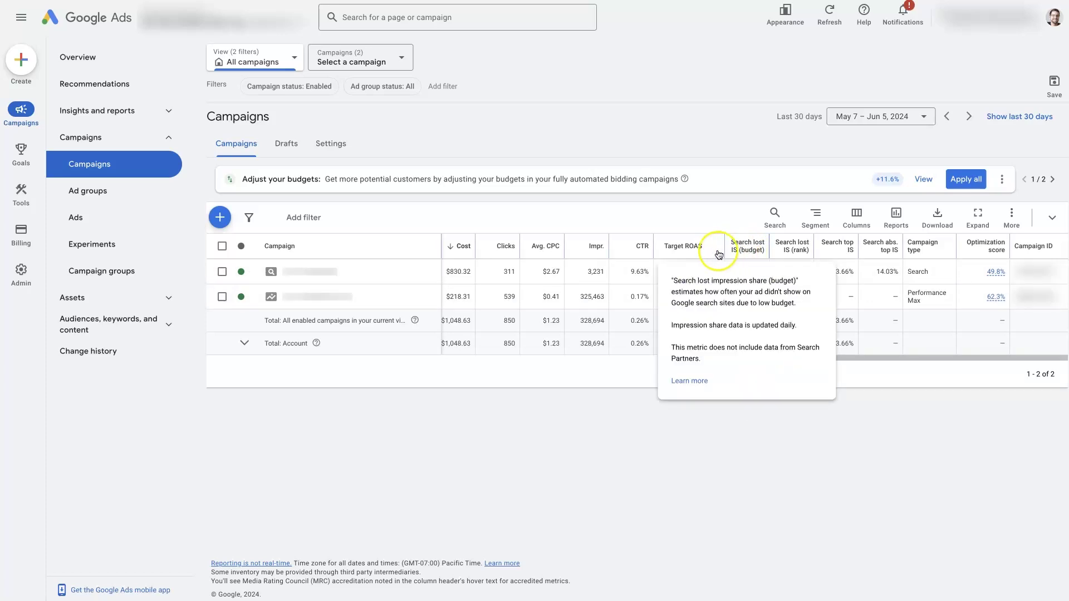
pyautogui.moveTo(645, 249)
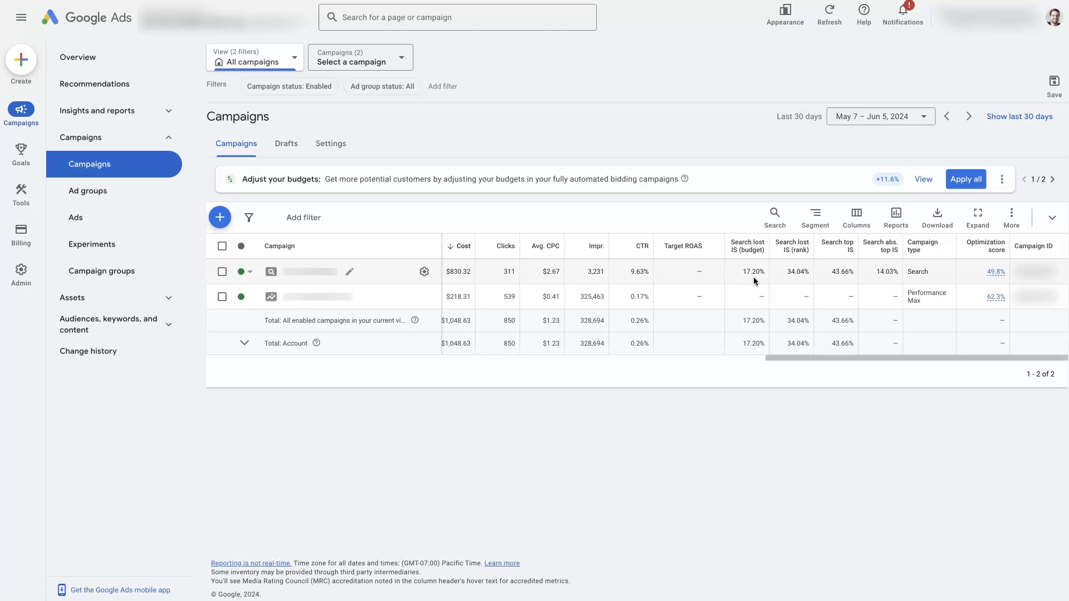
pyautogui.click(734, 273)
pyautogui.click(791, 276)
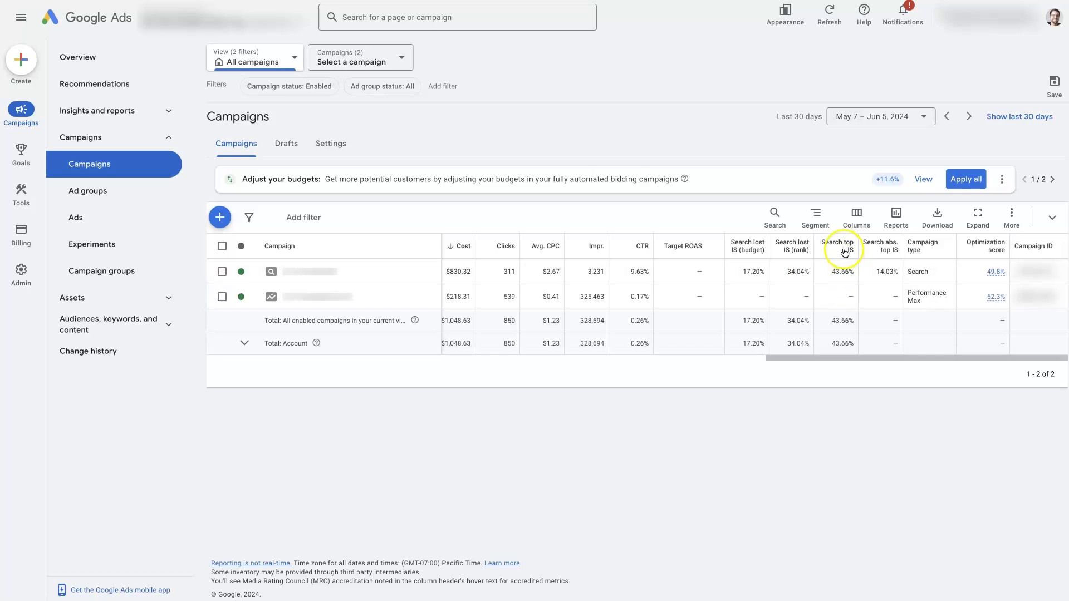
pyautogui.moveTo(843, 252)
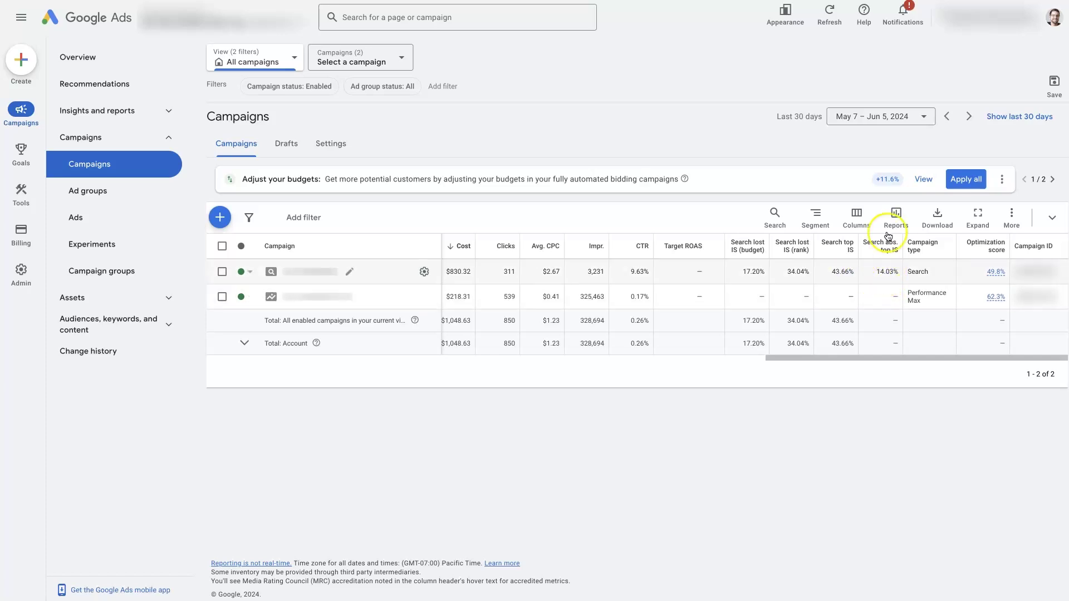
pyautogui.moveTo(879, 250)
pyautogui.moveTo(927, 357); pyautogui.dragTo(930, 321)
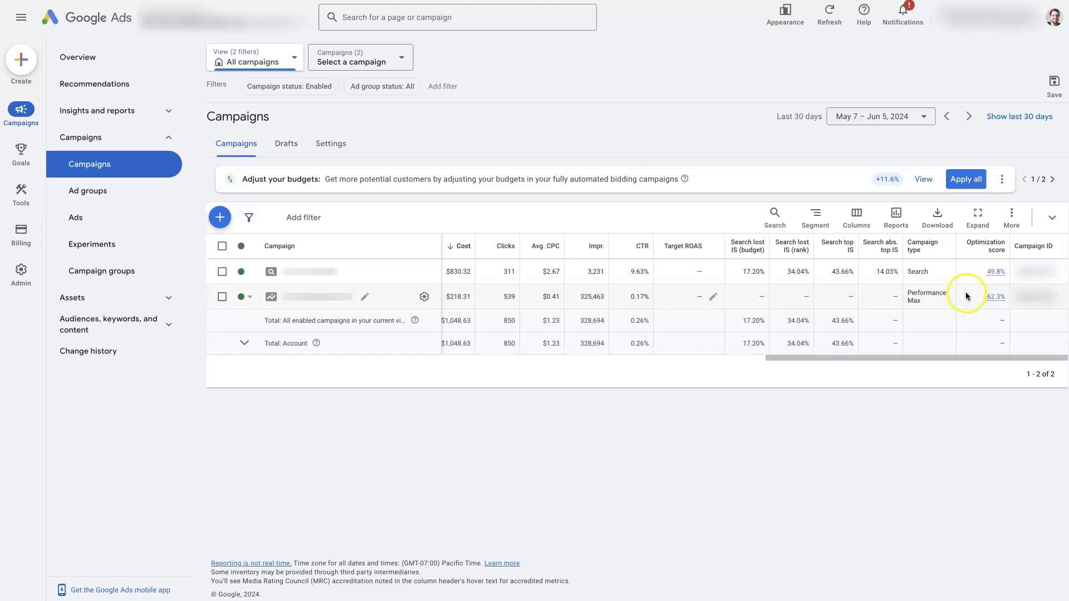
pyautogui.click(968, 268)
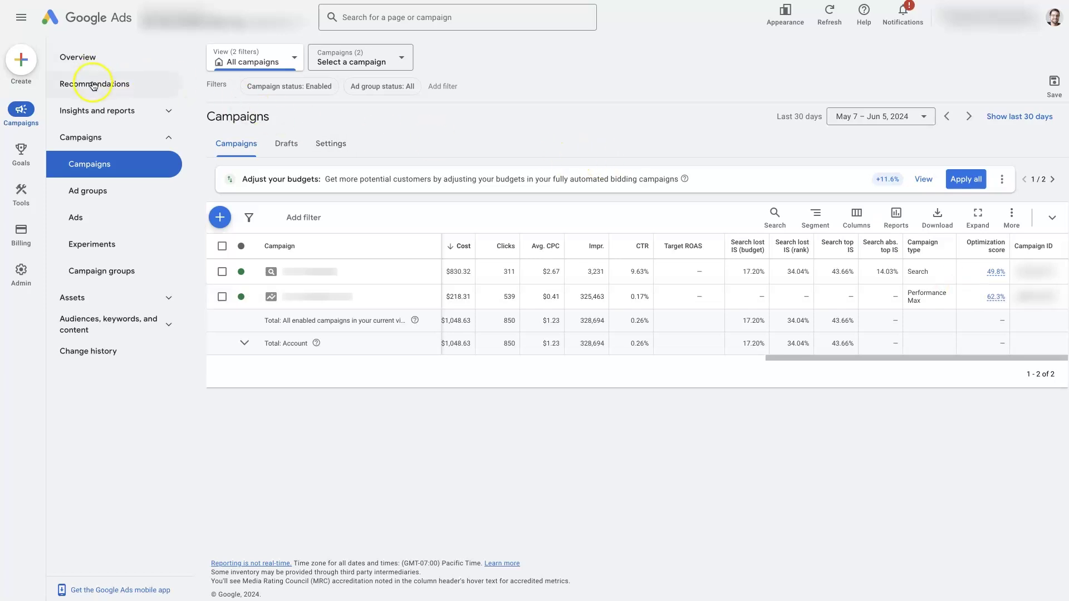
pyautogui.click(109, 90)
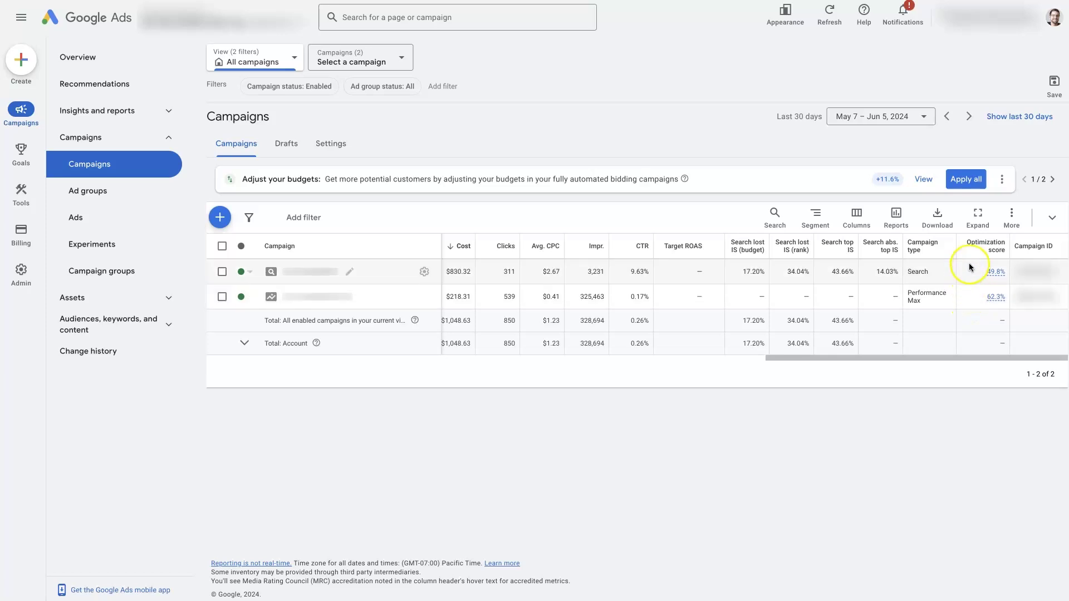
pyautogui.moveTo(976, 251)
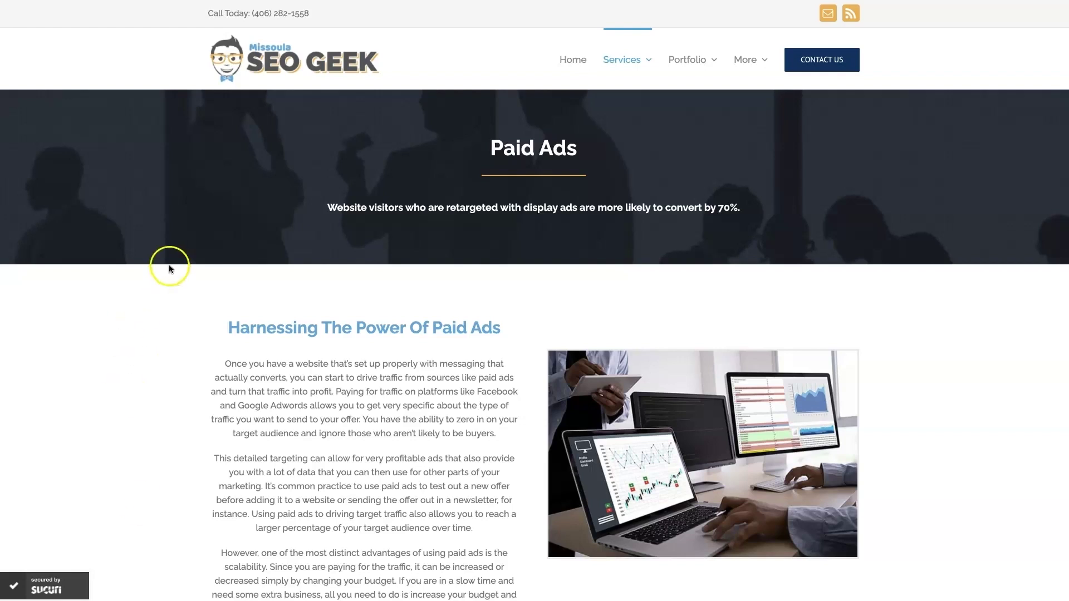
pyautogui.click(967, 375)
pyautogui.scroll(-15, 946, 415)
pyautogui.scroll(-4, 946, 414)
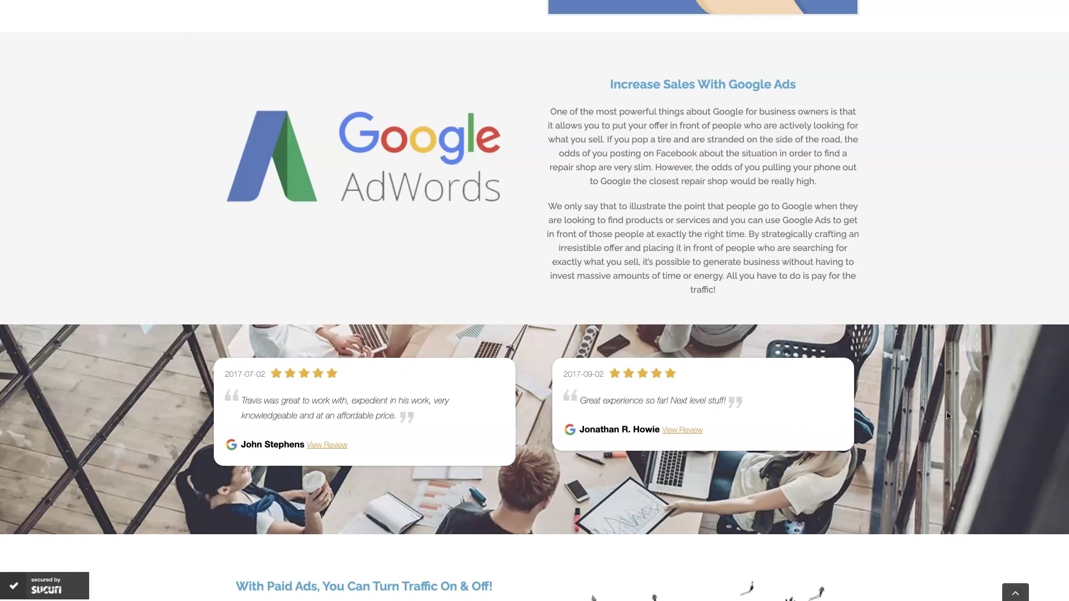
pyautogui.scroll(1, 946, 415)
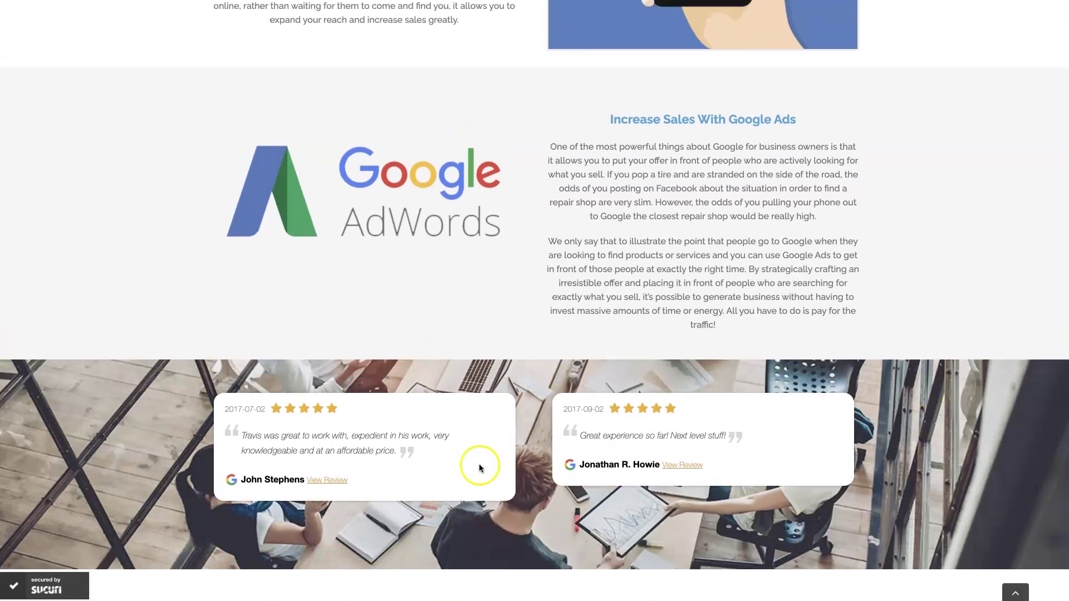